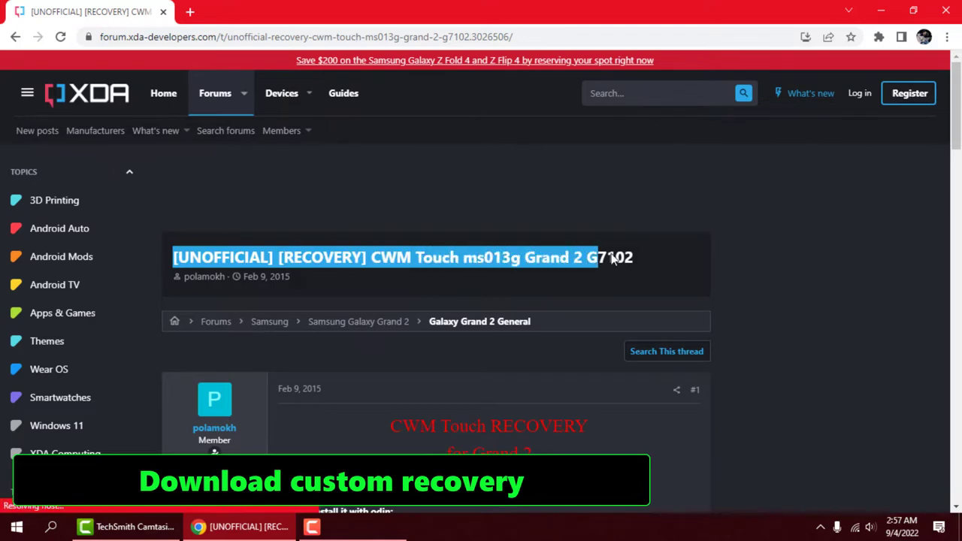
- Read through the CWM Touch recovery thread for the Grand 2 G7102, including its Odin installation instructions
{"action": "left_click", "coordinate": [729, 273]}
{"action": "scroll", "coordinate": [729, 275], "scroll_direction": "down", "scroll_amount": 4}
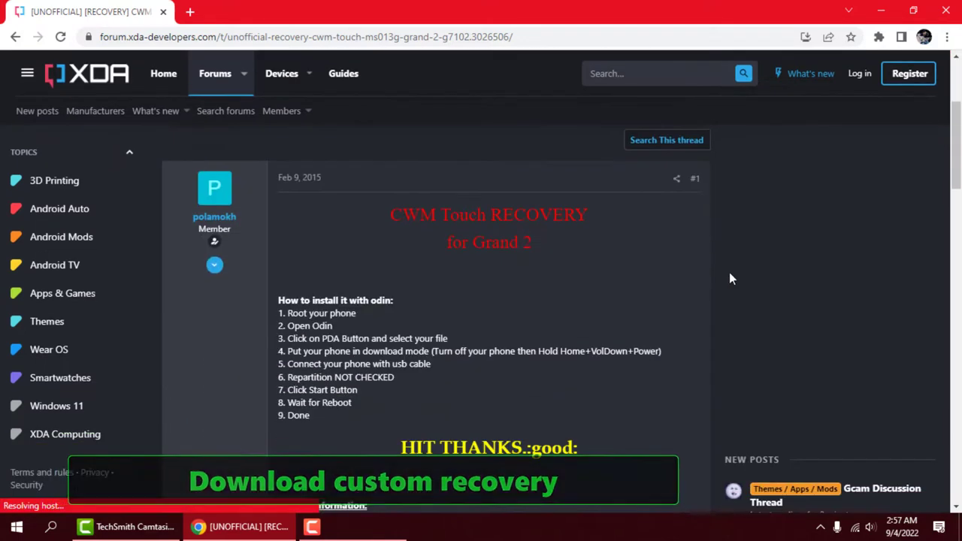
{"action": "scroll", "coordinate": [729, 279], "scroll_direction": "down", "scroll_amount": 4}
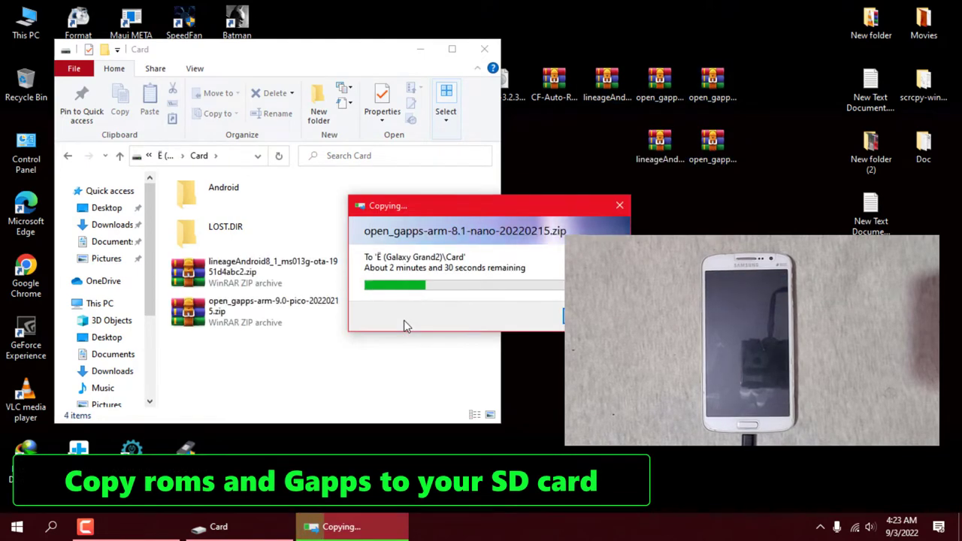
- Check the ROM and GApps archives copied to the phone's Card folder, and close the folder window
{"action": "left_click_drag", "start_coordinate": [438, 211], "coordinate": [224, 371]}
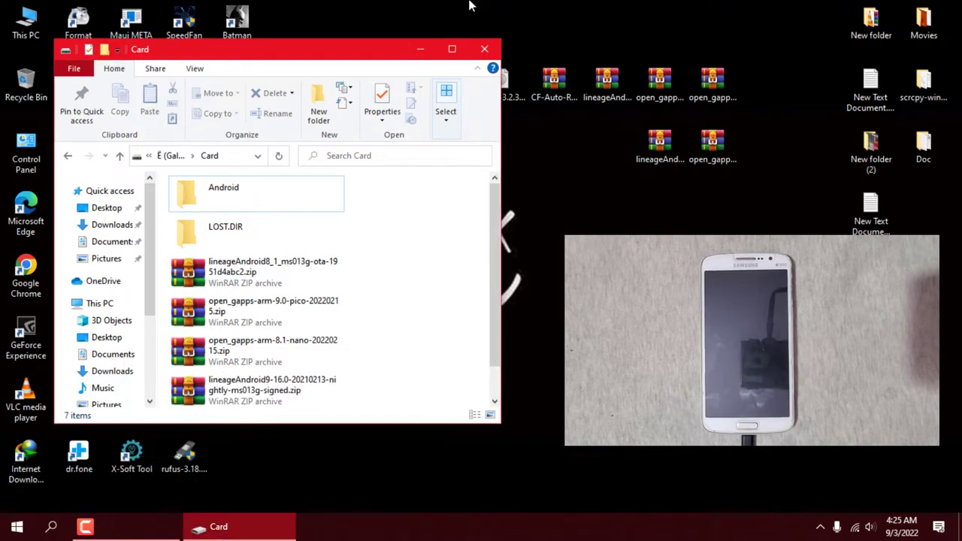
{"action": "left_click", "coordinate": [452, 48]}
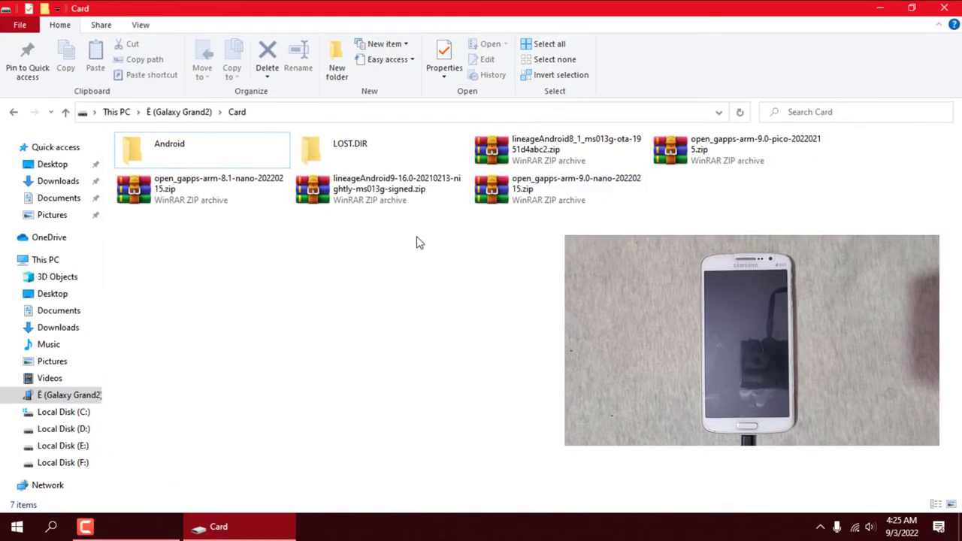
{"action": "left_click", "coordinate": [944, 7]}
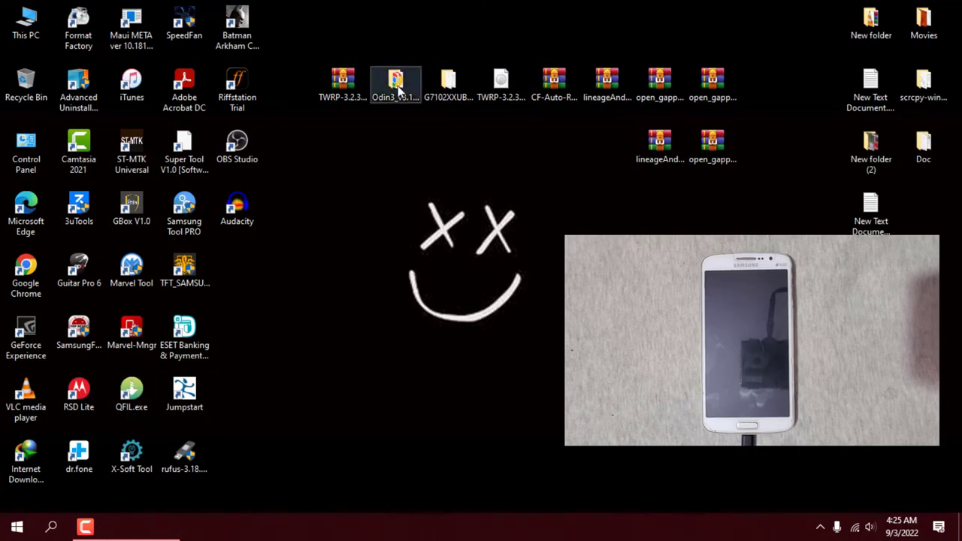
- Extract the CF-Auto-Root-ms013g-ms013gxx-smg7102 archive on the desktop into a folder of the same name
{"action": "left_click", "coordinate": [554, 92]}
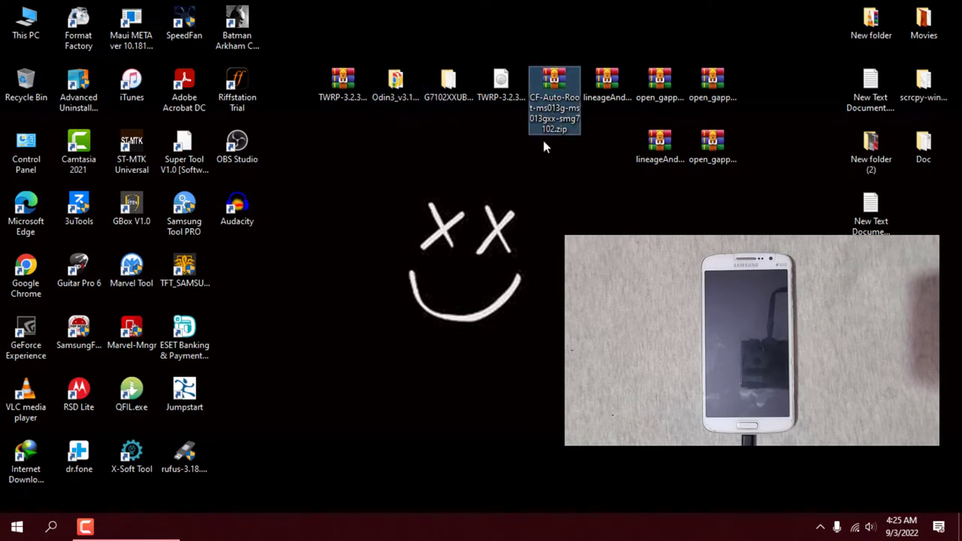
{"action": "right_click", "coordinate": [559, 87]}
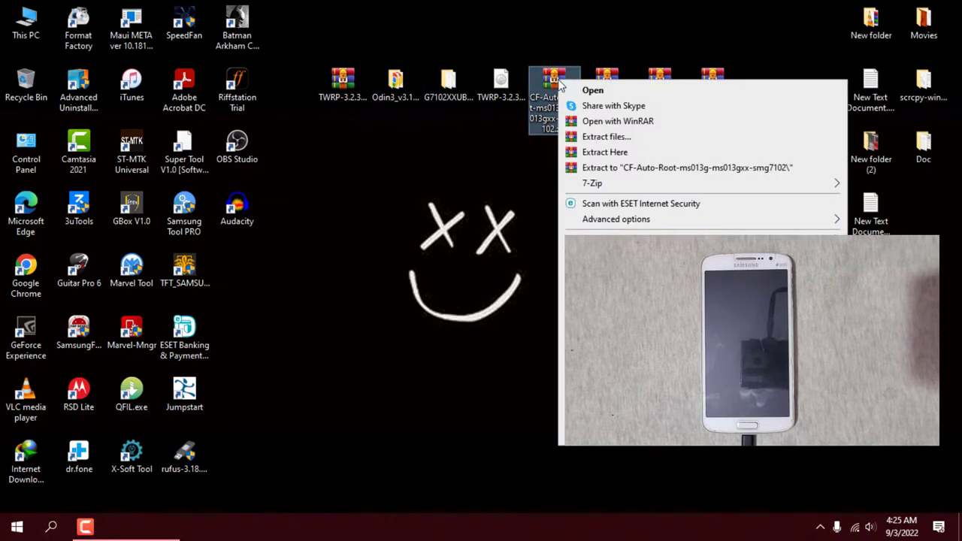
{"action": "left_click", "coordinate": [601, 168]}
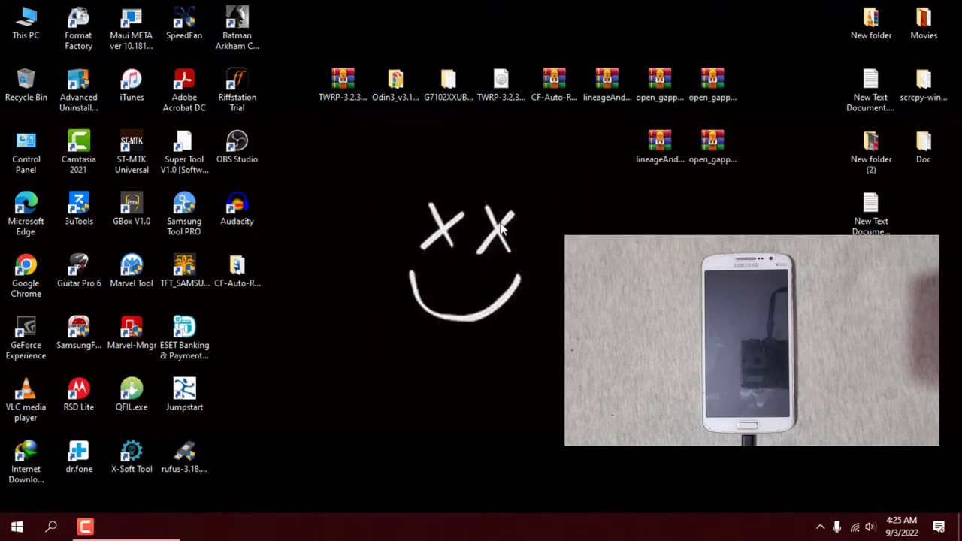
{"action": "left_click", "coordinate": [236, 272]}
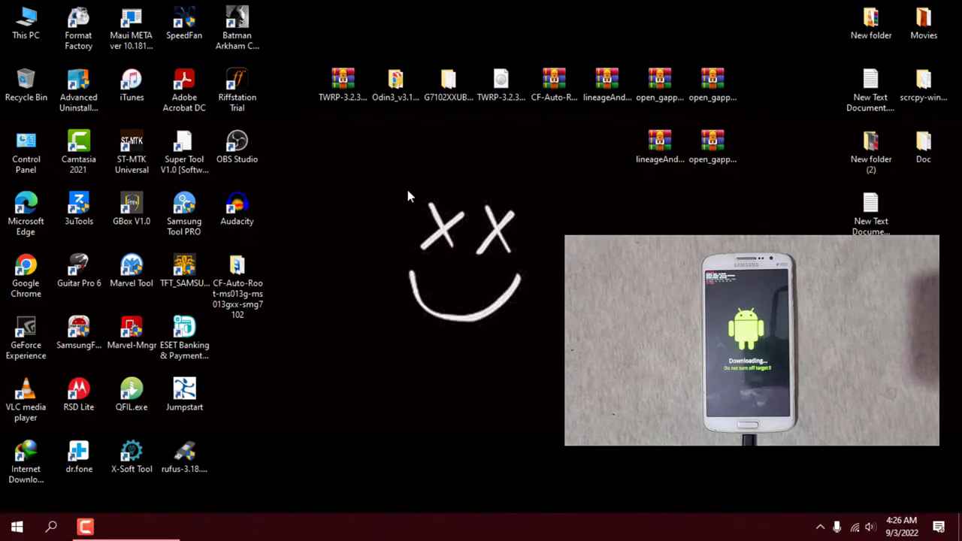
- Launch Odin3 v3.13.1.exe from the desktop's Odin3_v3.13.1 folder, acknowledge the startup notice, and close the folder window
{"action": "left_click", "coordinate": [396, 84]}
{"action": "double_click", "coordinate": [396, 84]}
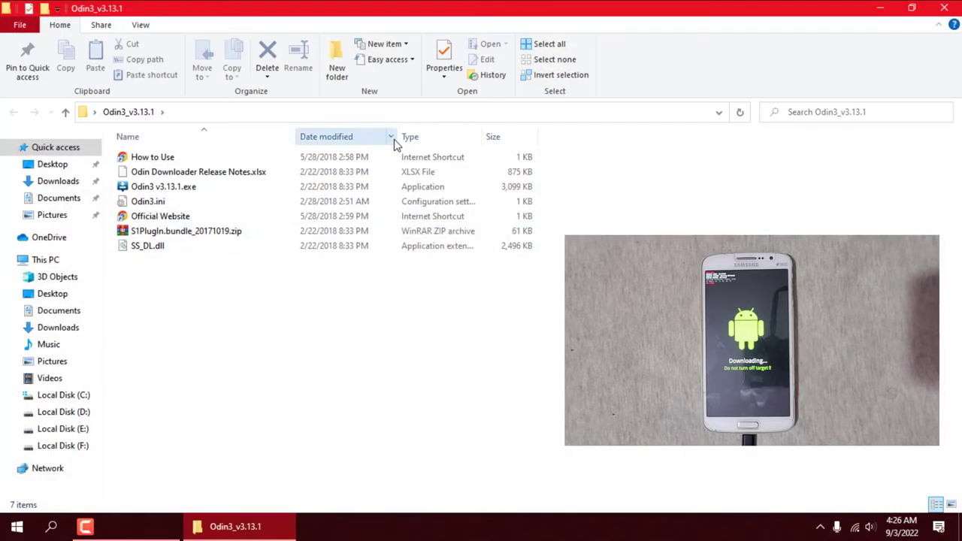
{"action": "double_click", "coordinate": [170, 186]}
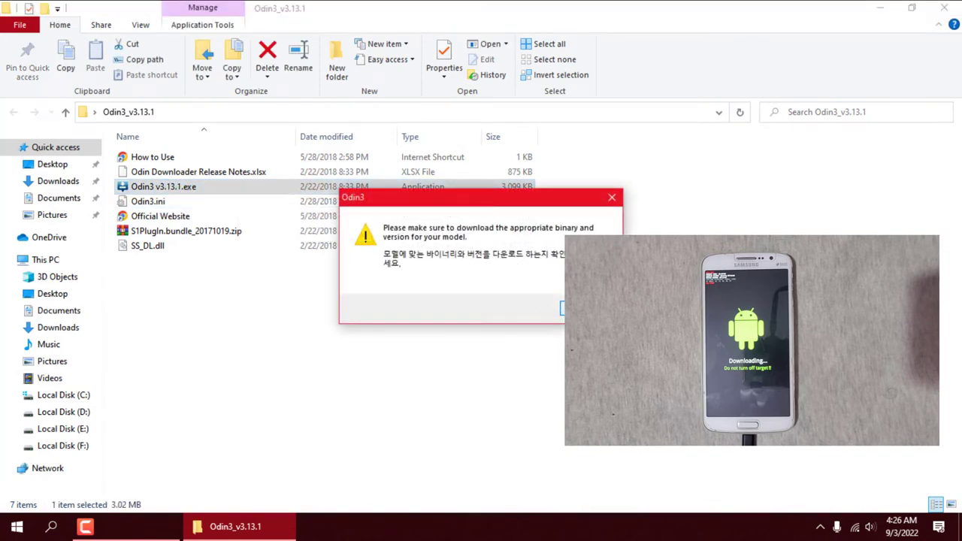
{"action": "left_click_drag", "start_coordinate": [532, 198], "coordinate": [258, 178]}
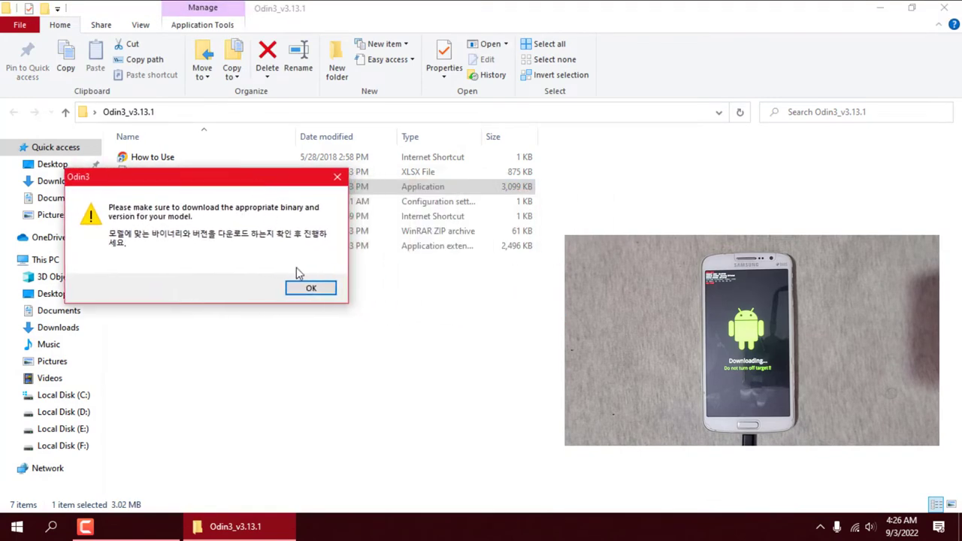
{"action": "left_click", "coordinate": [309, 289]}
{"action": "left_click_drag", "start_coordinate": [643, 47], "coordinate": [475, 45]}
{"action": "left_click", "coordinate": [944, 8]}
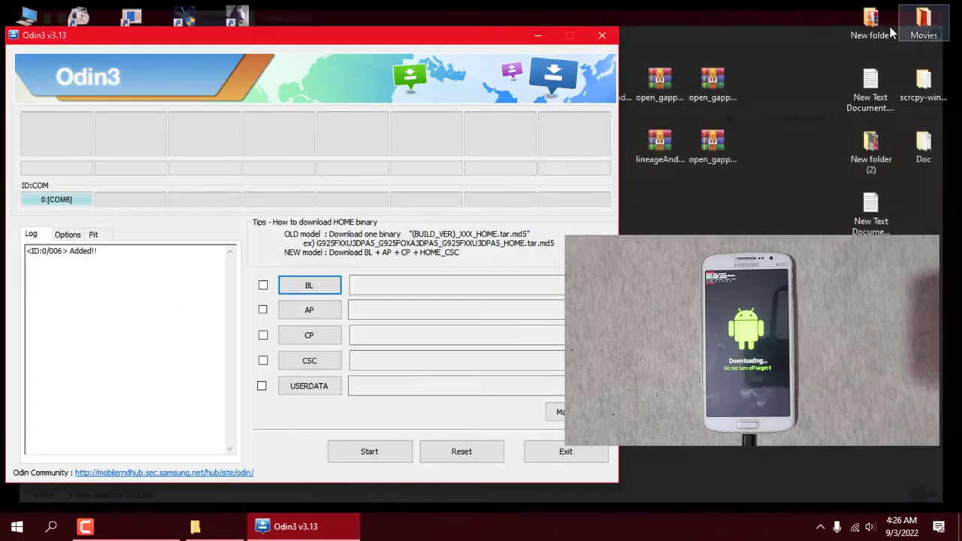
- Load the CF-Auto-Root MD5 file from its extracted desktop folder as the AP file and flash it to the phone
{"action": "left_click", "coordinate": [294, 311]}
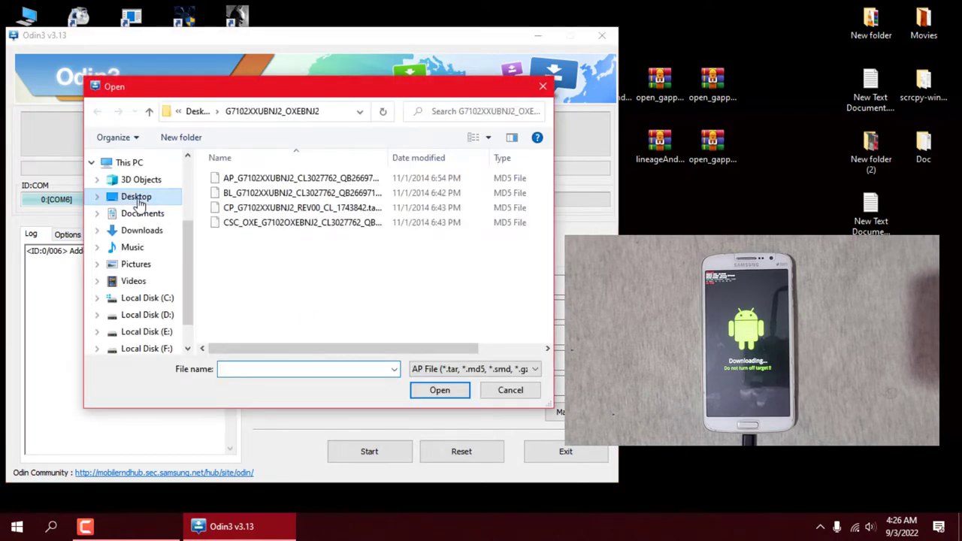
{"action": "left_click", "coordinate": [137, 197]}
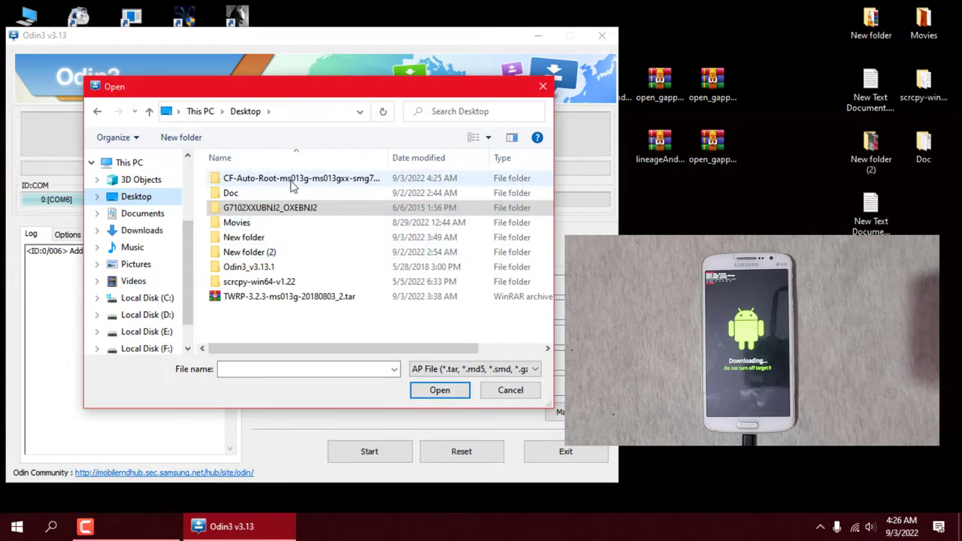
{"action": "double_click", "coordinate": [292, 186]}
{"action": "left_click", "coordinate": [292, 187]}
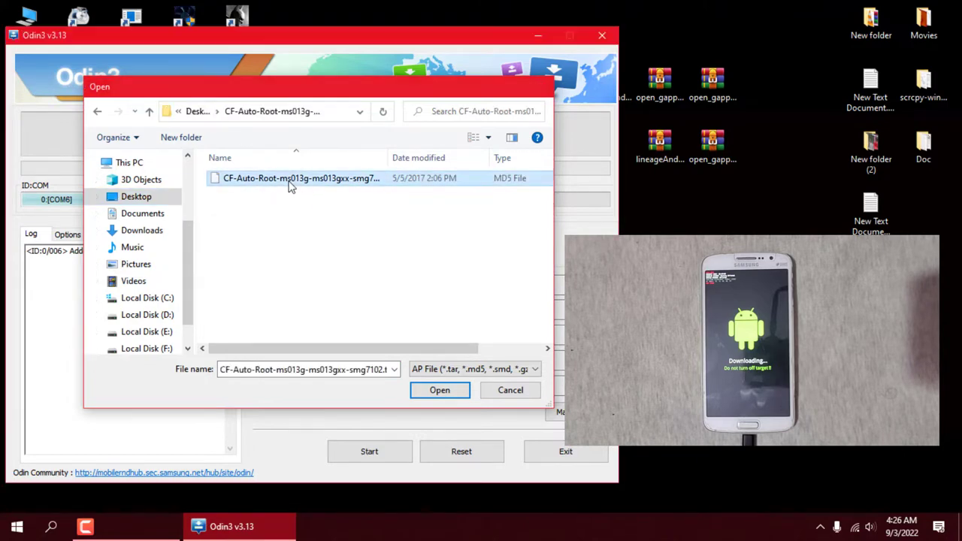
{"action": "double_click", "coordinate": [291, 186]}
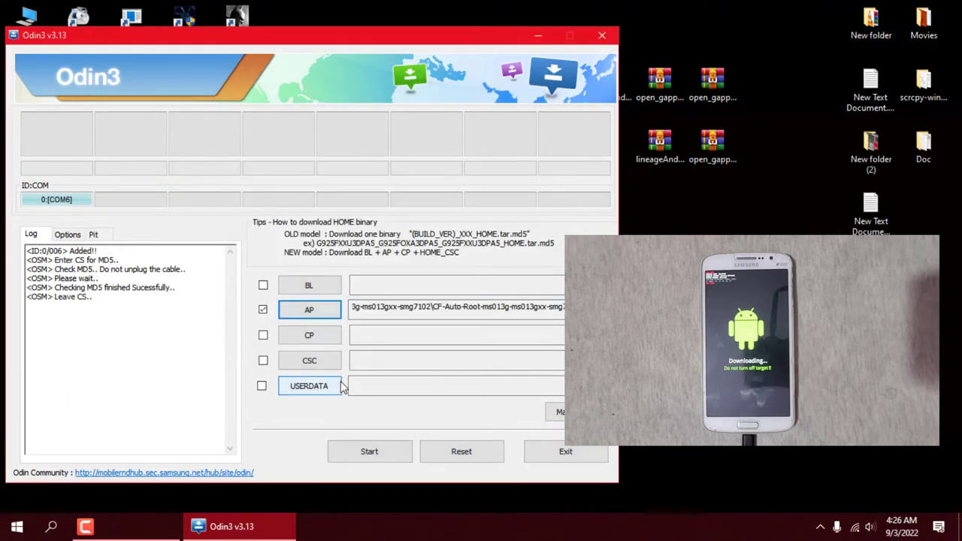
{"action": "left_click", "coordinate": [352, 453]}
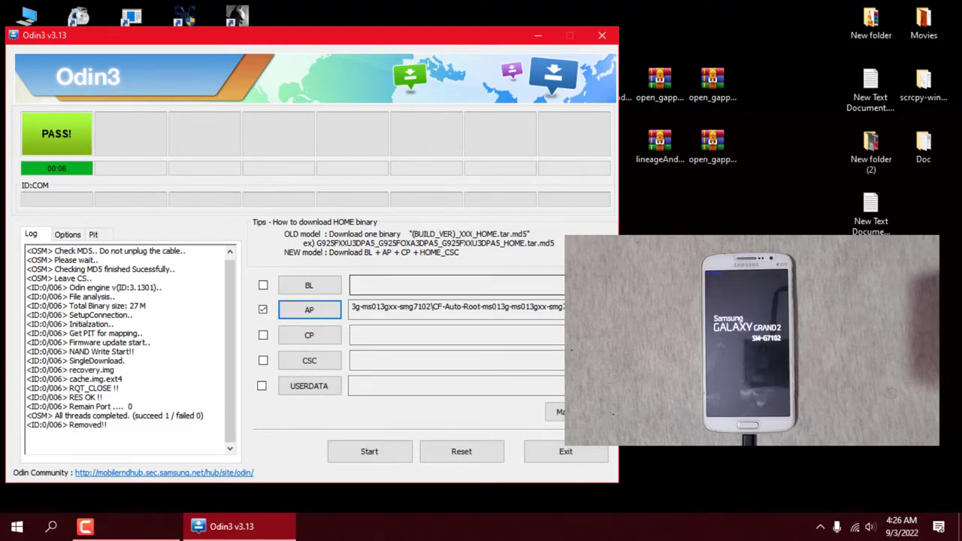
{"action": "left_click", "coordinate": [537, 36]}
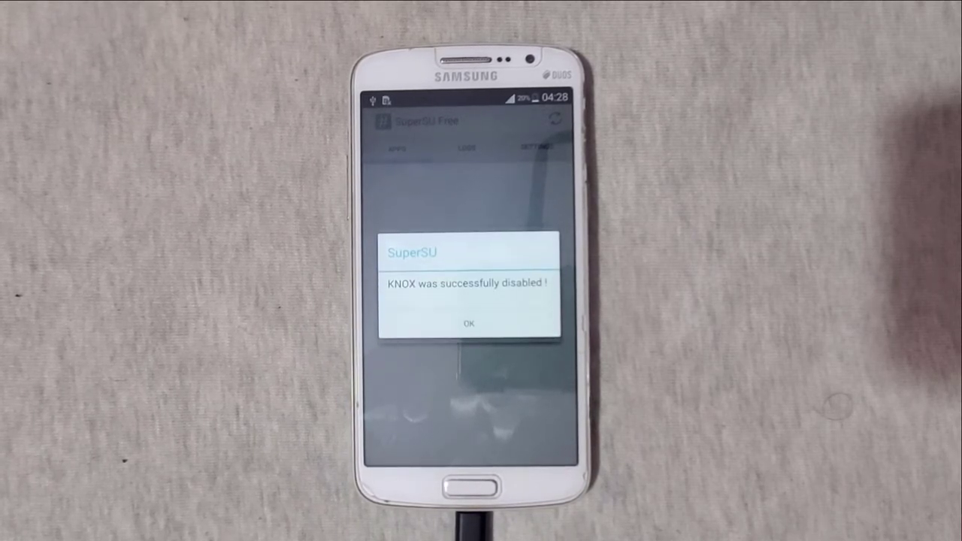
{"action": "left_click", "coordinate": [469, 323]}
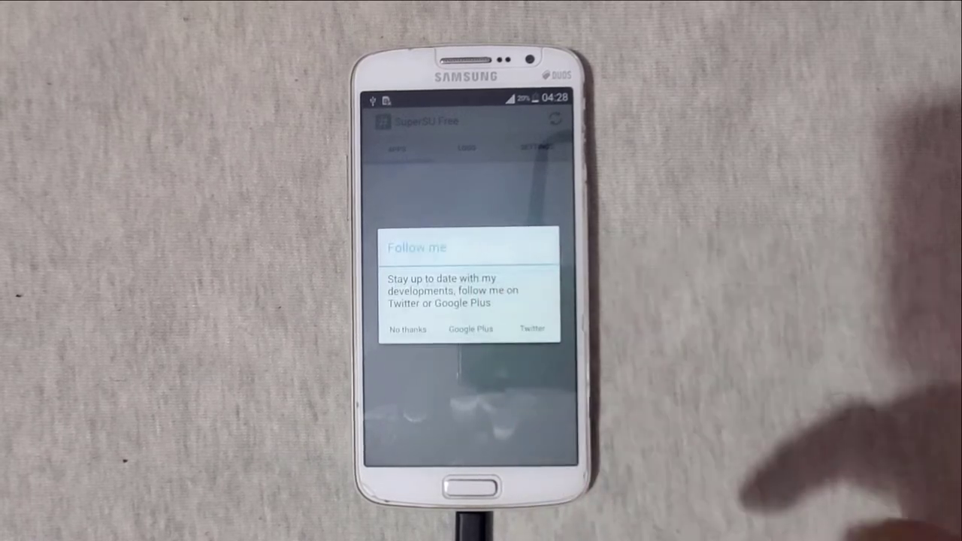
{"action": "left_click", "coordinate": [407, 329]}
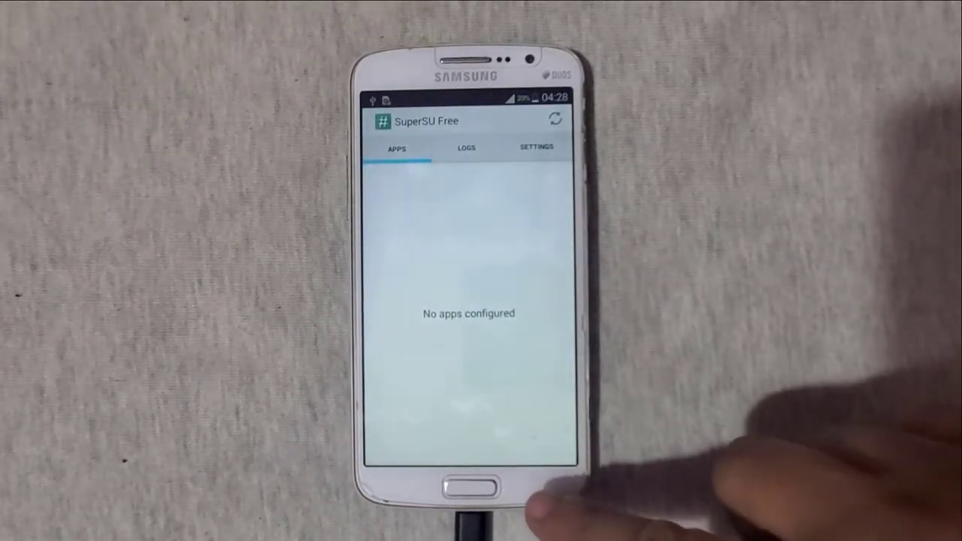
{"action": "left_click", "coordinate": [536, 146]}
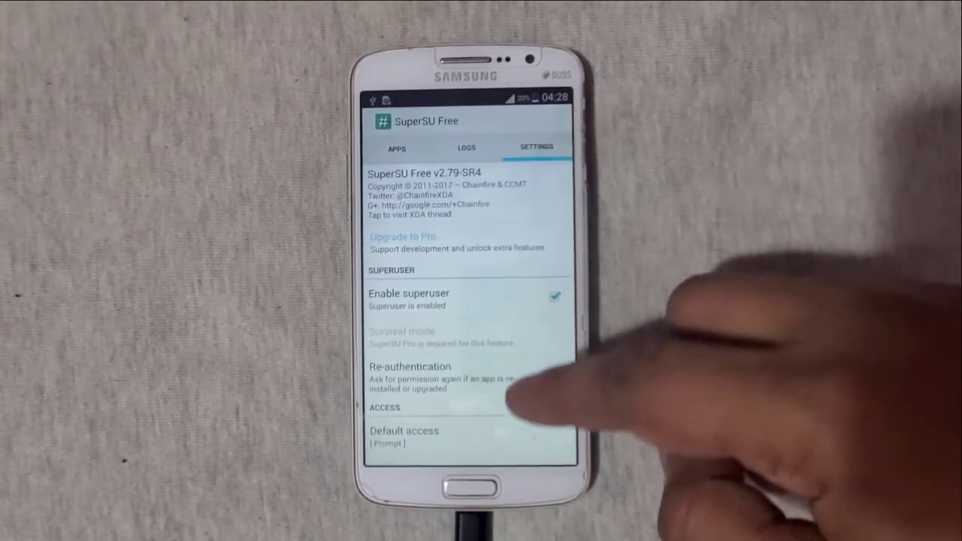
{"action": "scroll", "coordinate": [526, 338], "scroll_direction": "down", "scroll_amount": 10}
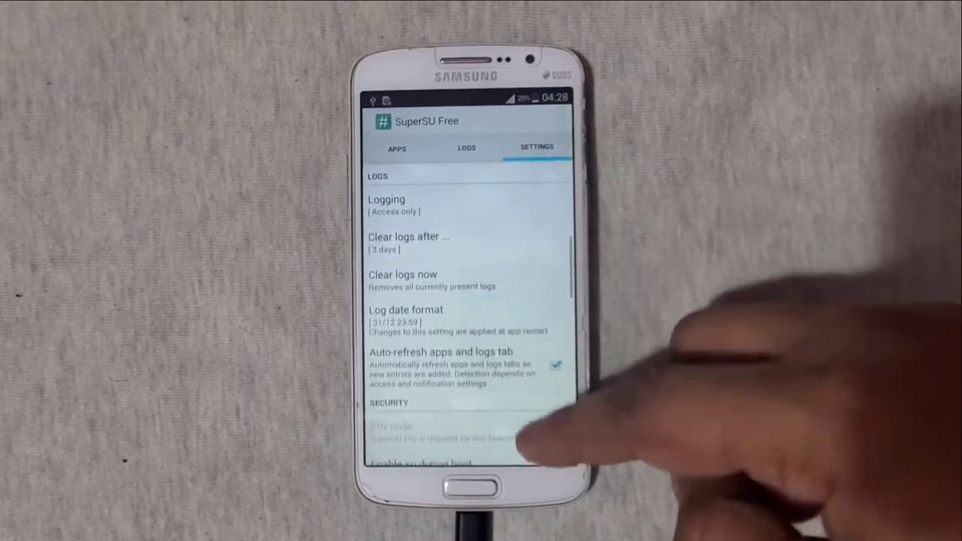
{"action": "scroll", "coordinate": [467, 315], "scroll_direction": "down", "scroll_amount": 15}
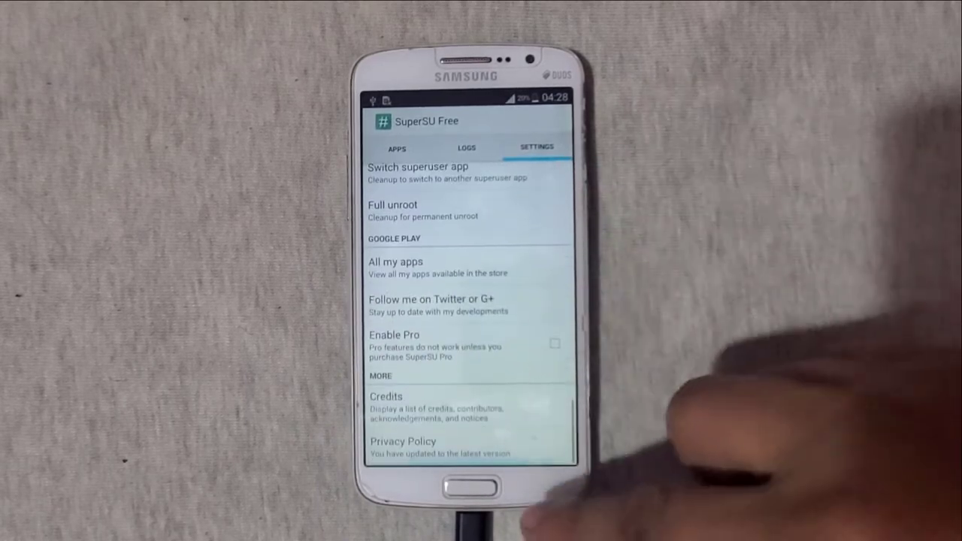
{"action": "left_click", "coordinate": [537, 487]}
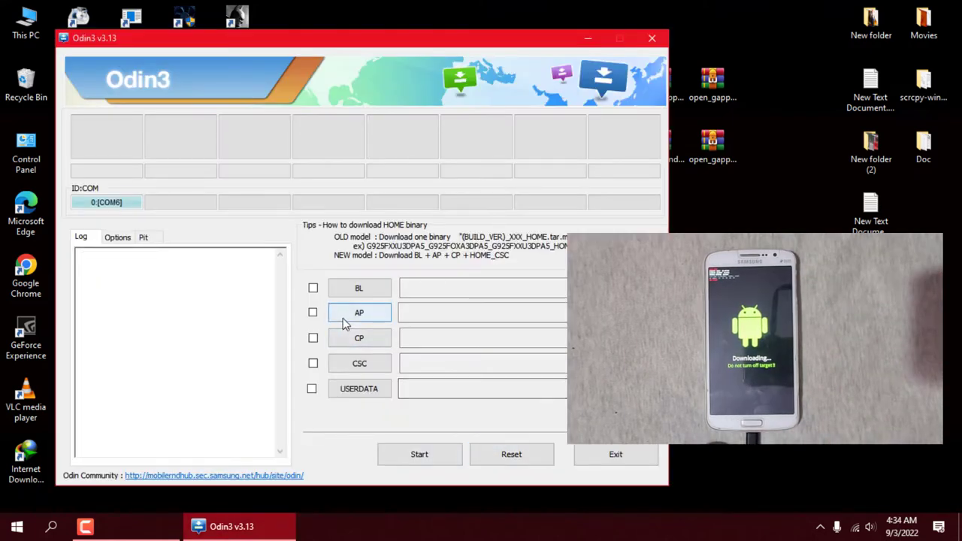
- Load the CWM-Touch-6.0.4.8 recovery file from the desktop as the AP file
{"action": "left_click", "coordinate": [344, 317]}
{"action": "double_click", "coordinate": [306, 299]}
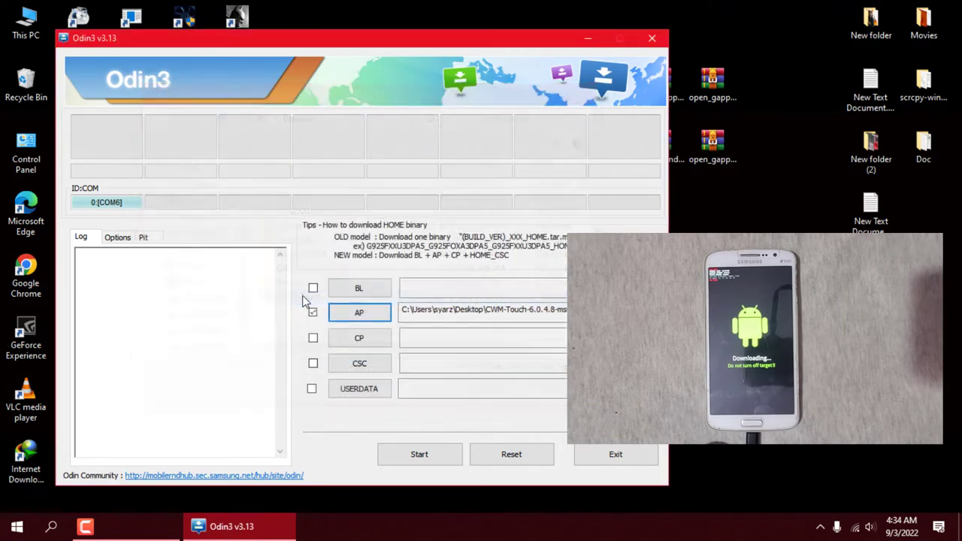